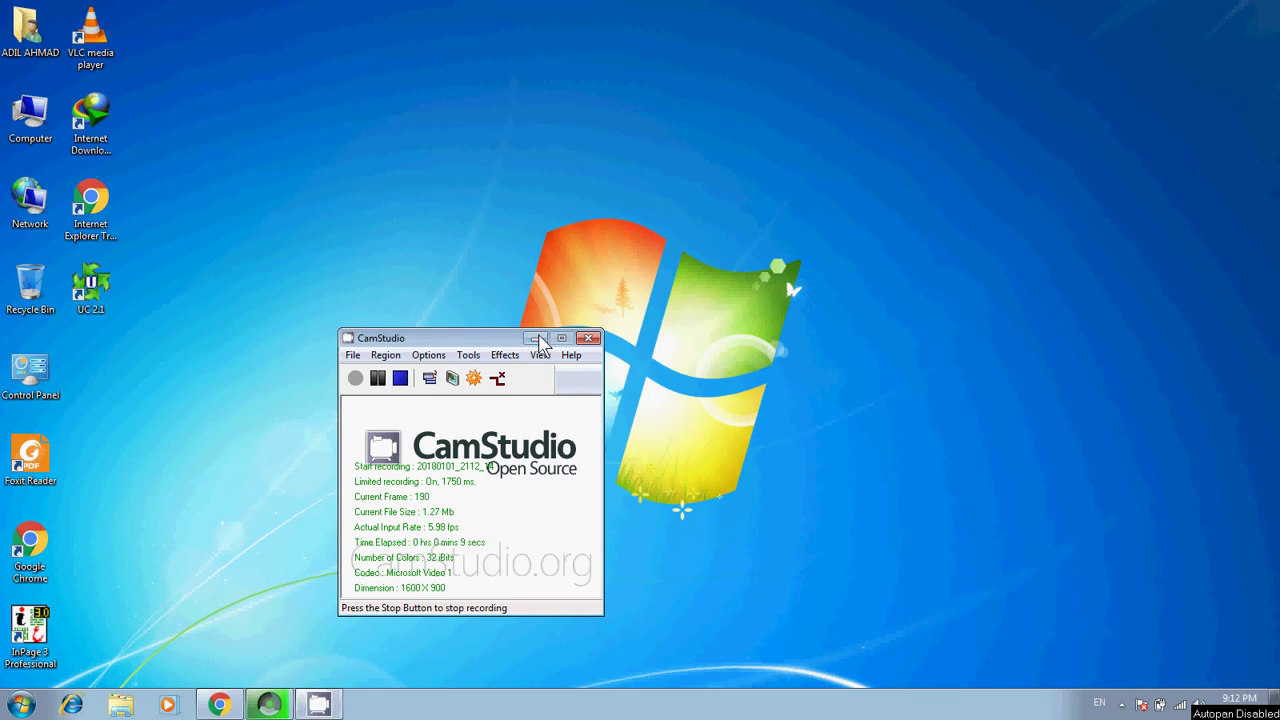
- Minimize the CamStudio window and refresh the desktop
click(537, 339)
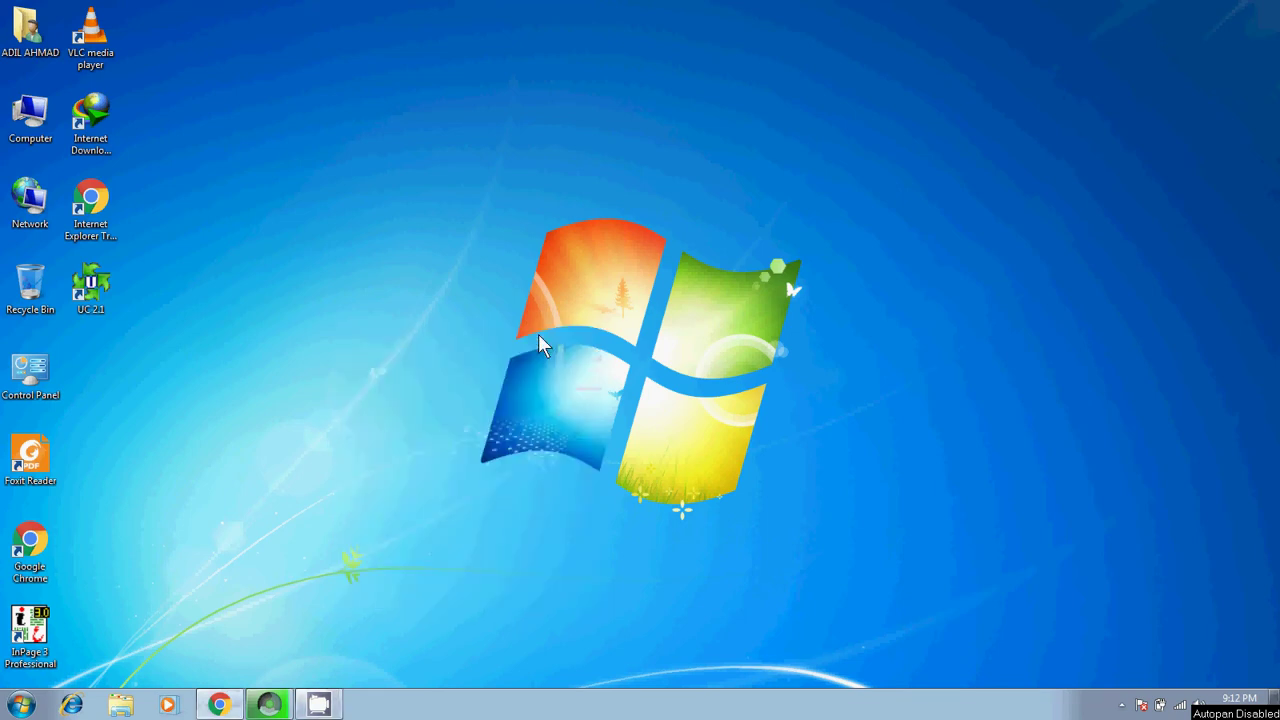
right_click(490, 279)
click(520, 318)
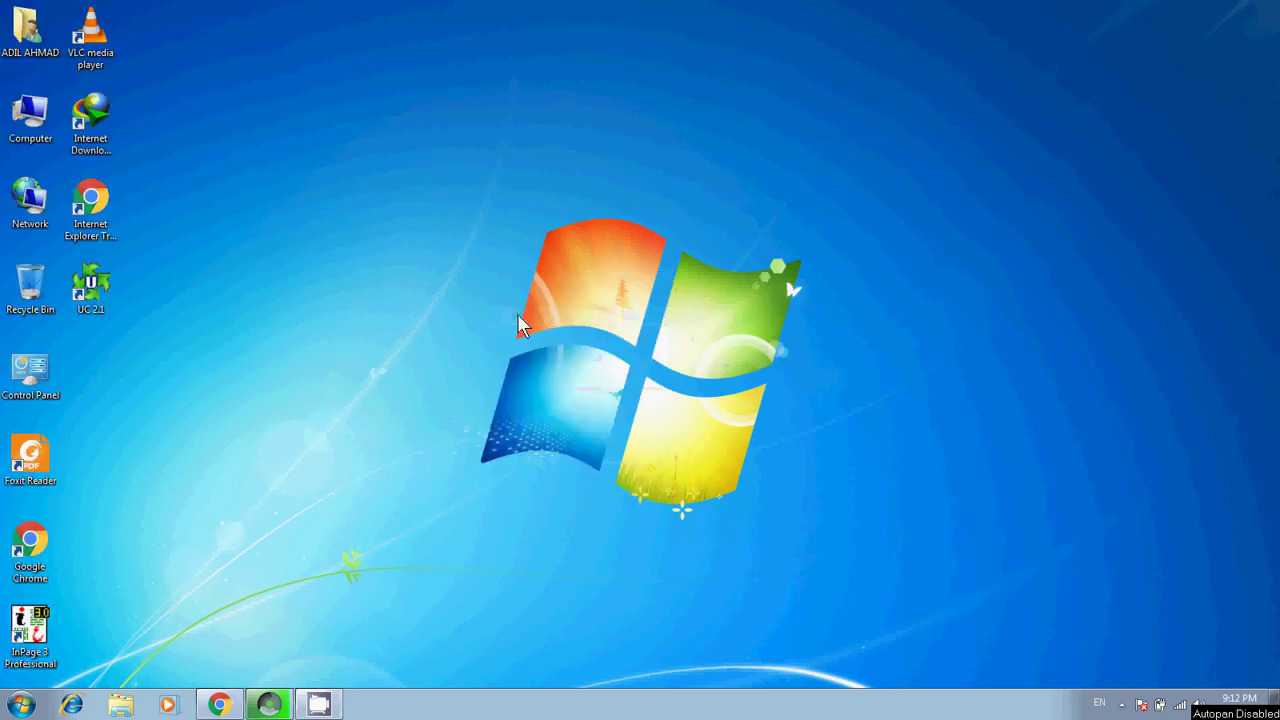
right_click(413, 214)
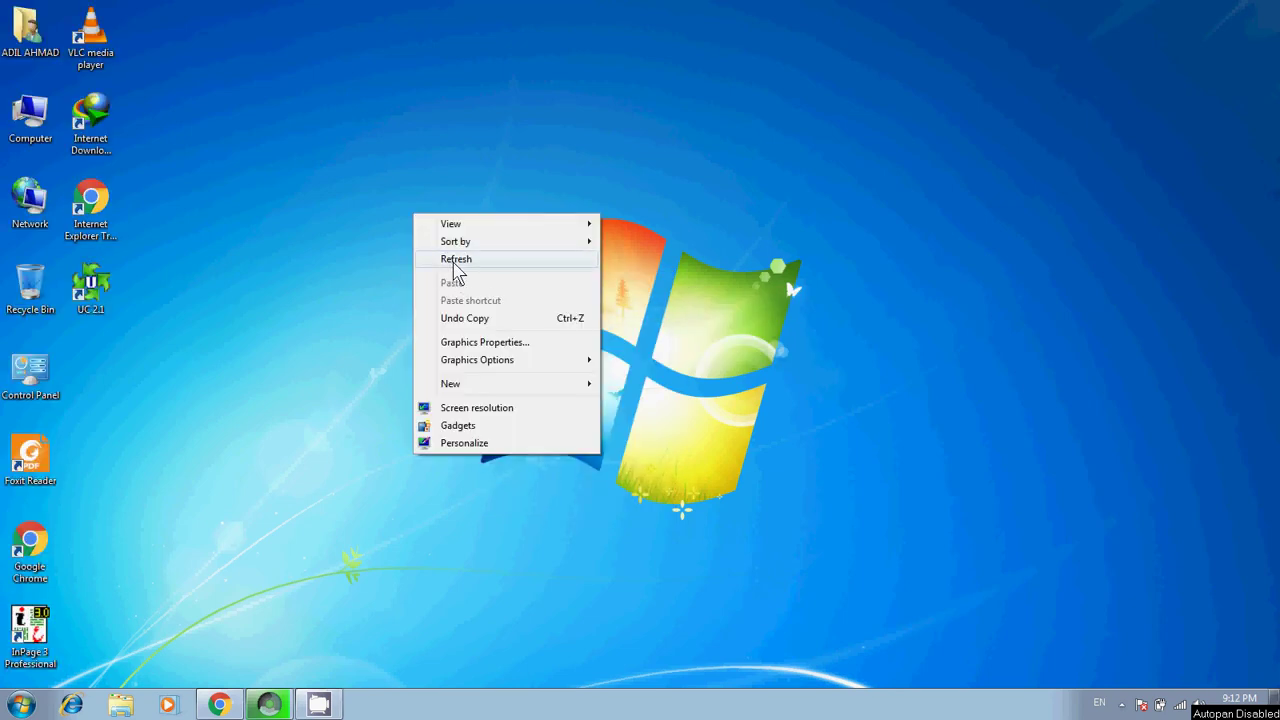
click(362, 197)
- Refresh the desktop twice more, leaving it clear
right_click(362, 197)
mouse_move(403, 216)
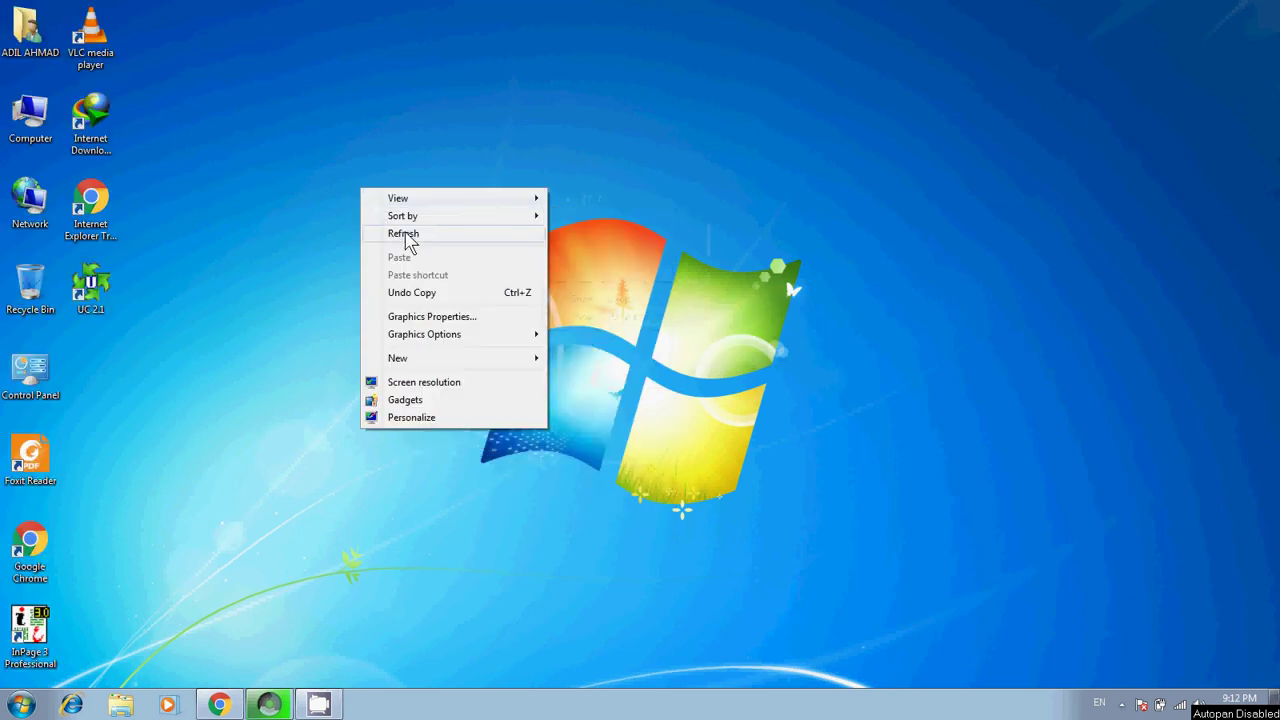
click(405, 234)
right_click(306, 160)
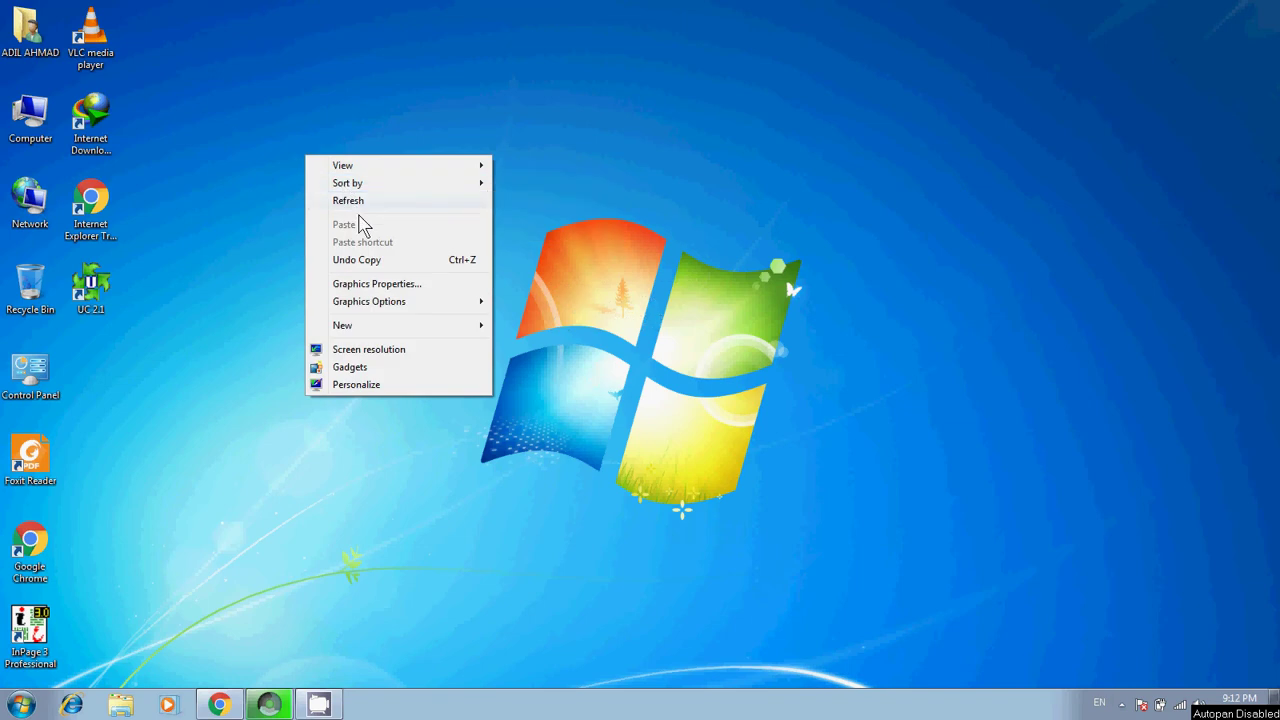
click(360, 200)
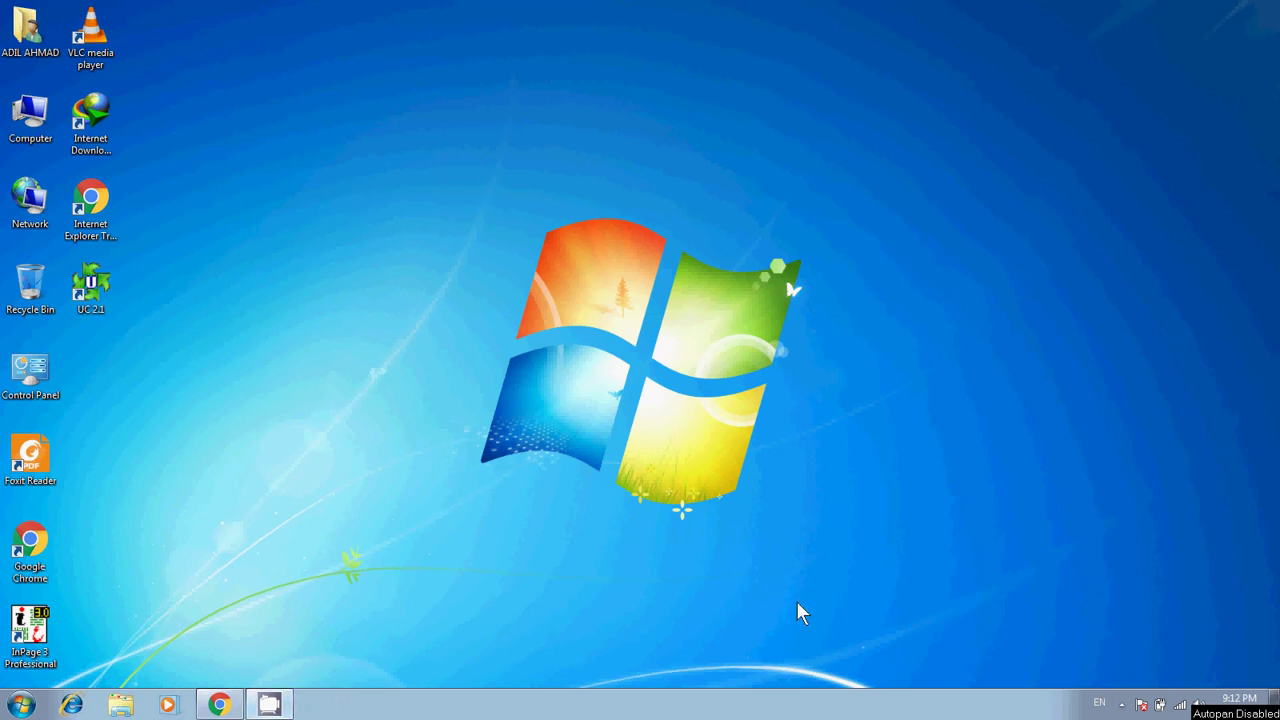
- Restore CamStudio from the hidden tray icons and minimize it again
click(1123, 706)
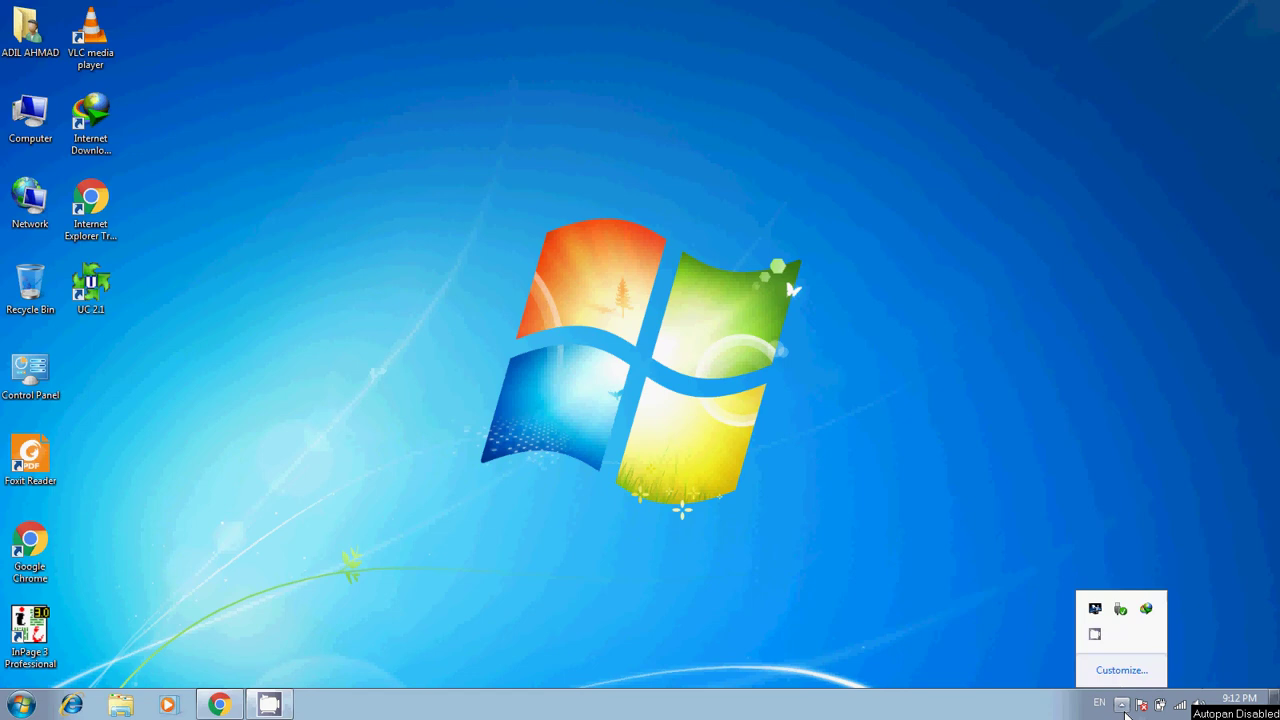
click(1096, 636)
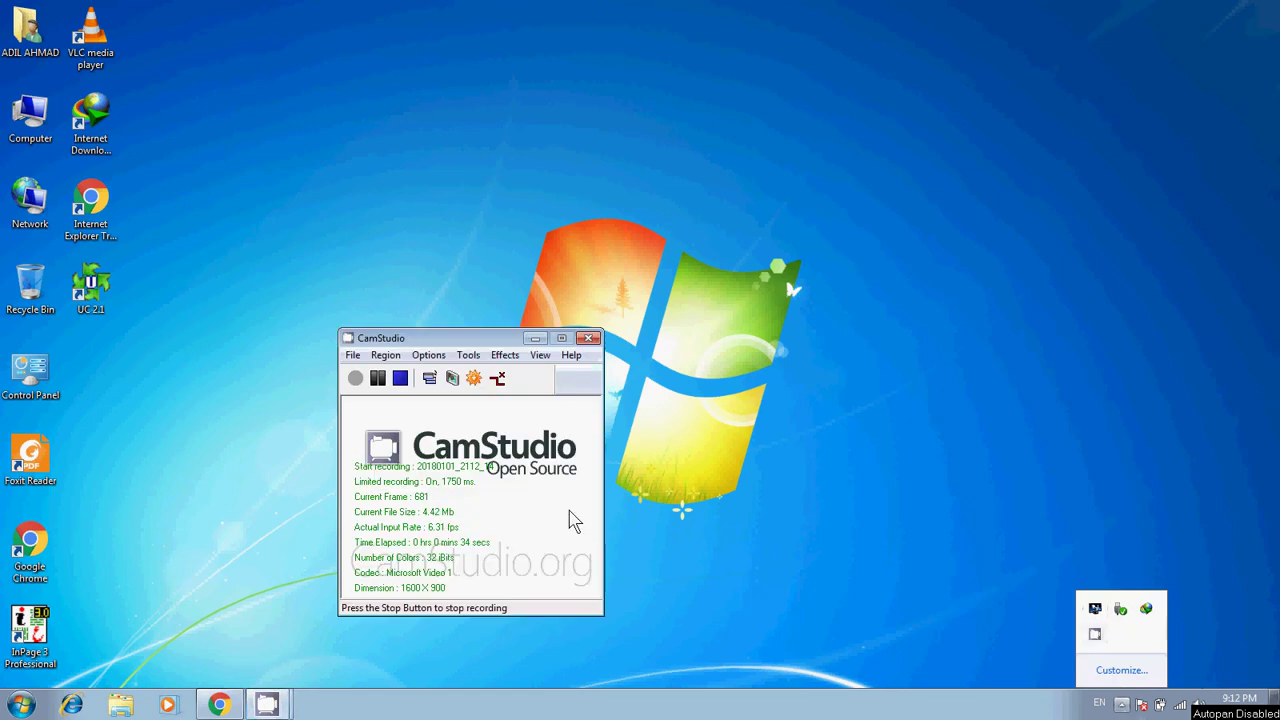
click(538, 340)
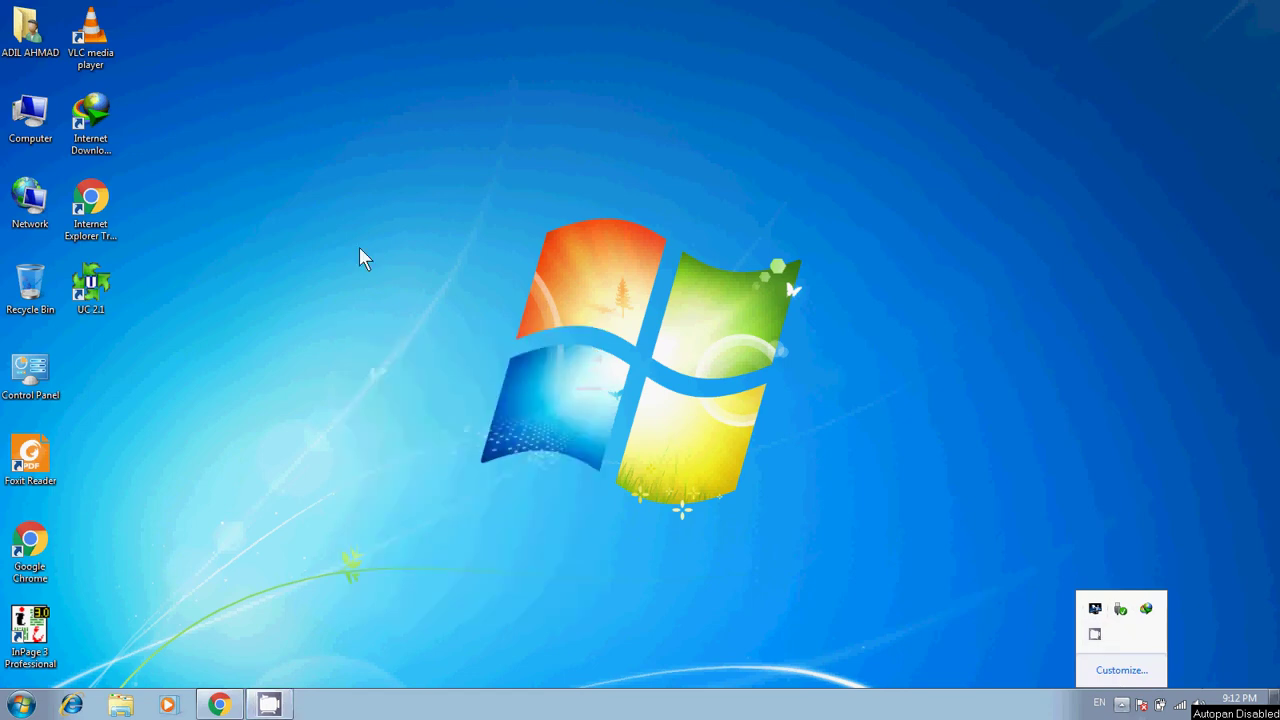
- Refresh the desktop once more and bring up the Start menu
right_click(357, 257)
click(395, 293)
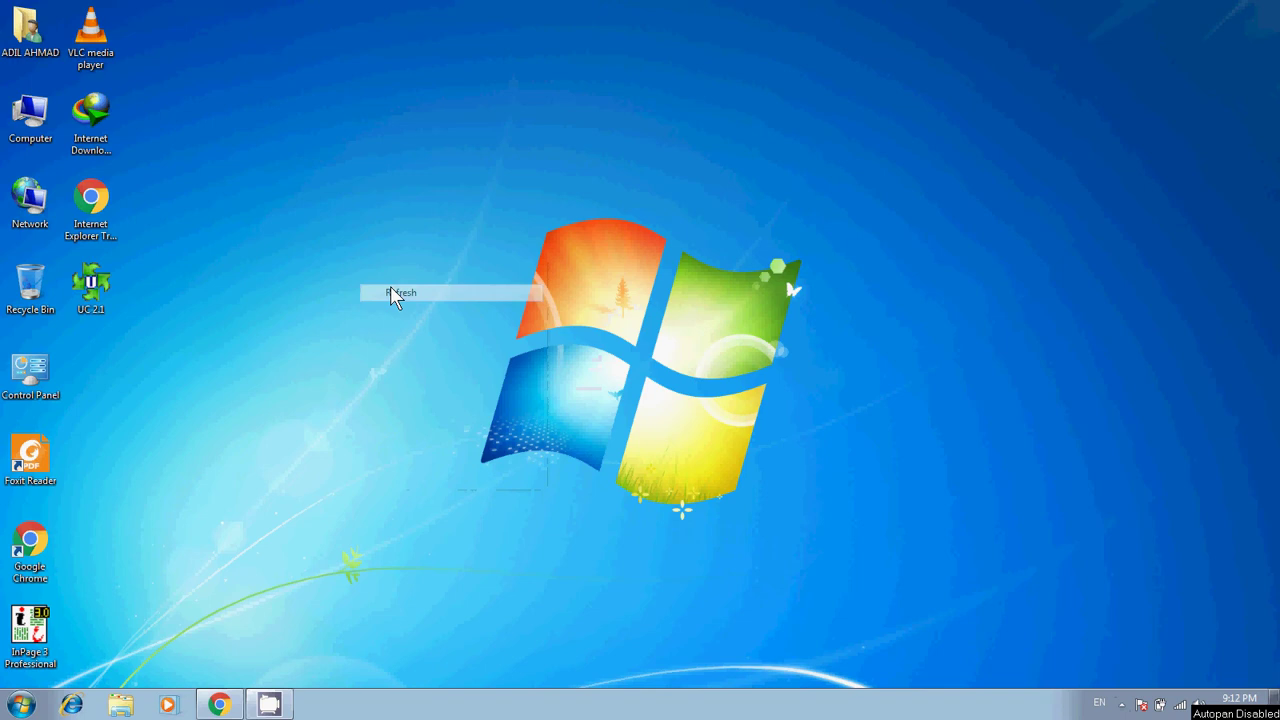
click(22, 705)
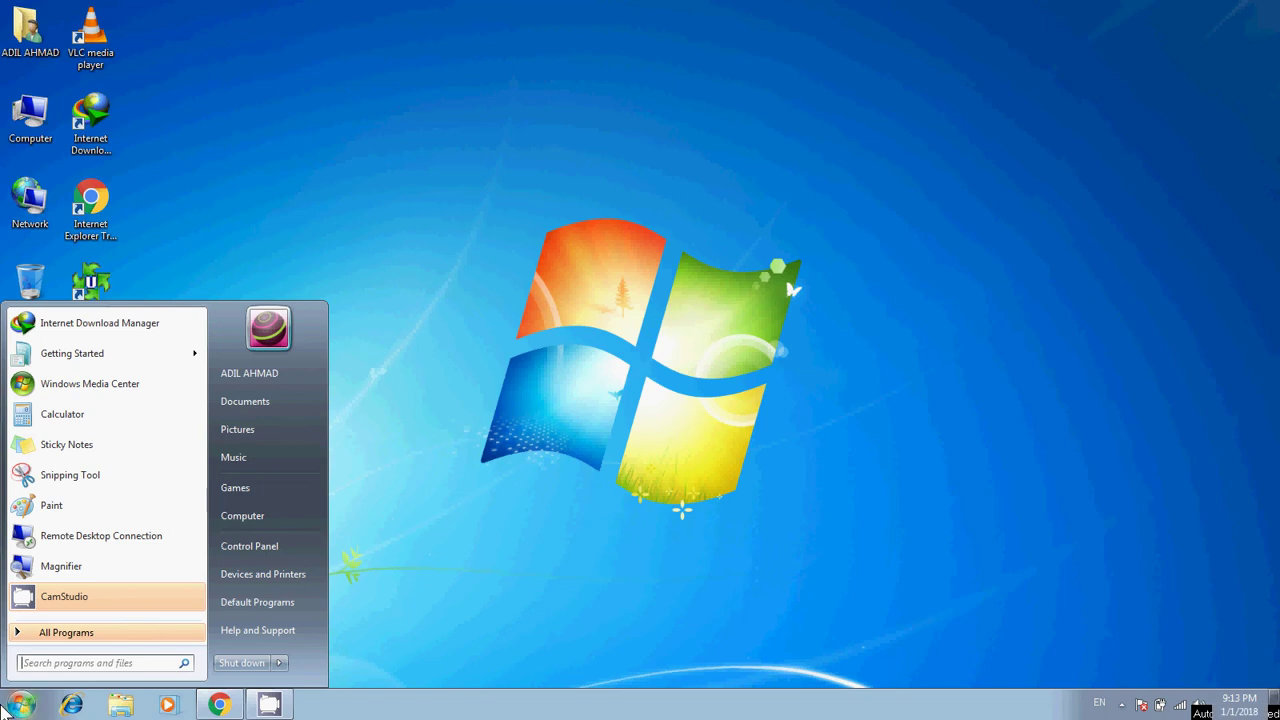
- Show All Programs, scroll down and expand the Microsoft Office folder
click(85, 636)
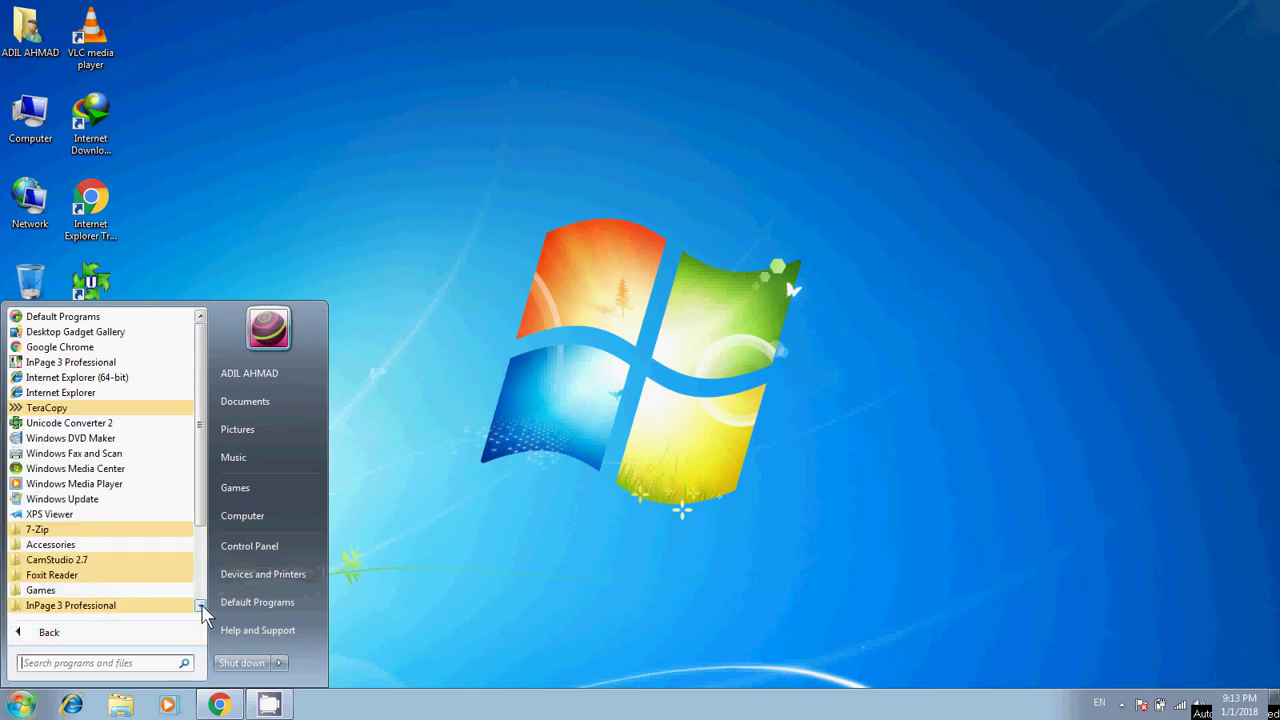
click(201, 606)
click(201, 606)
click(201, 606)
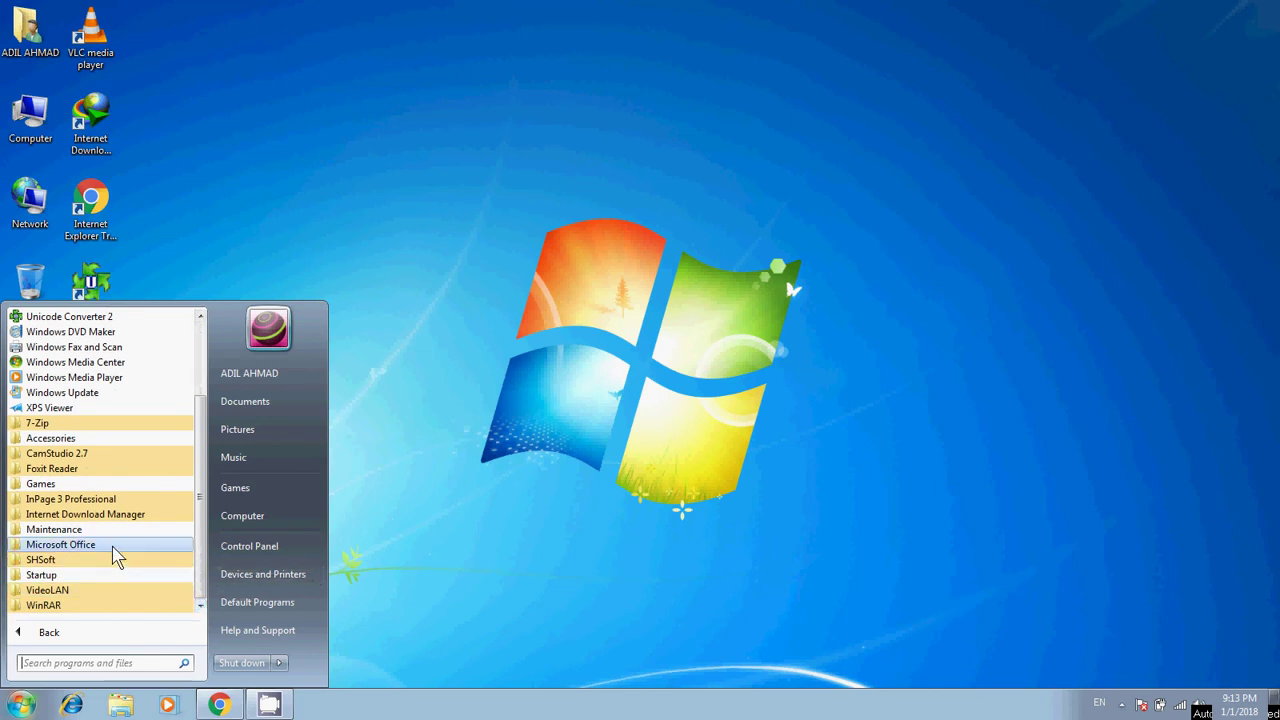
click(60, 544)
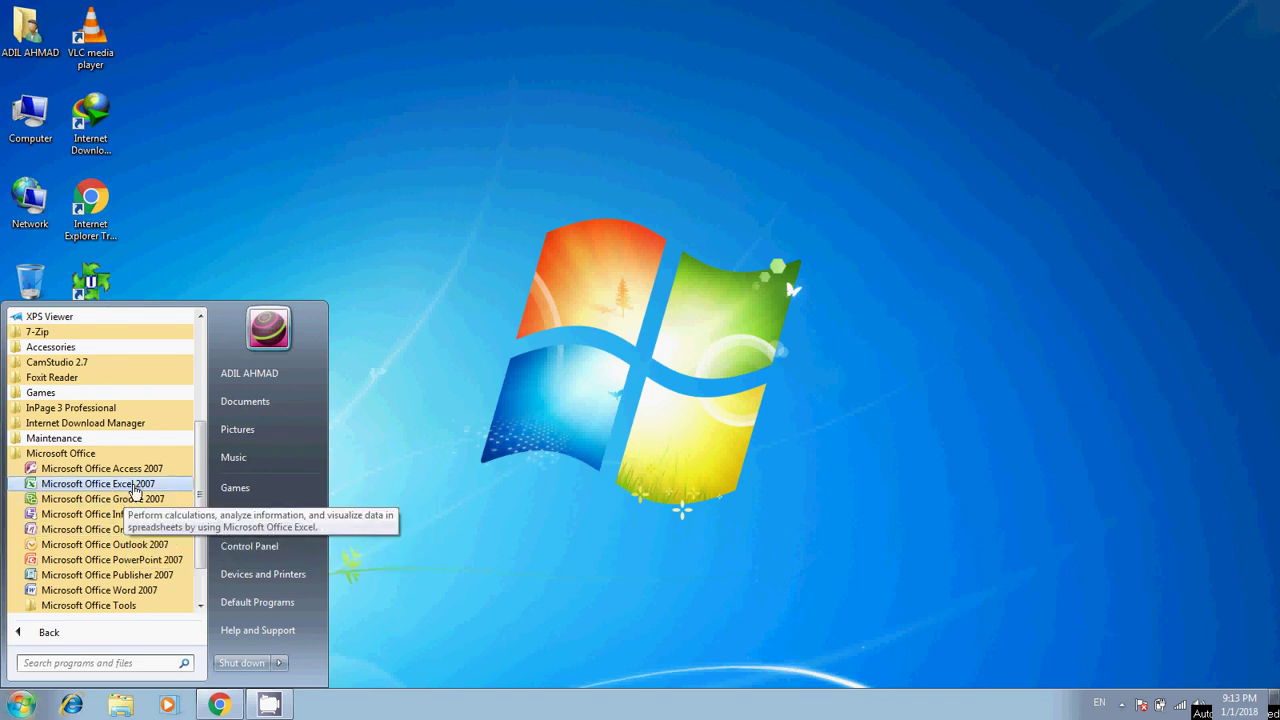
- Send desktop shortcuts for Excel 2007, PowerPoint 2007 and Word 2007 to the desktop
right_click(134, 488)
mouse_move(230, 366)
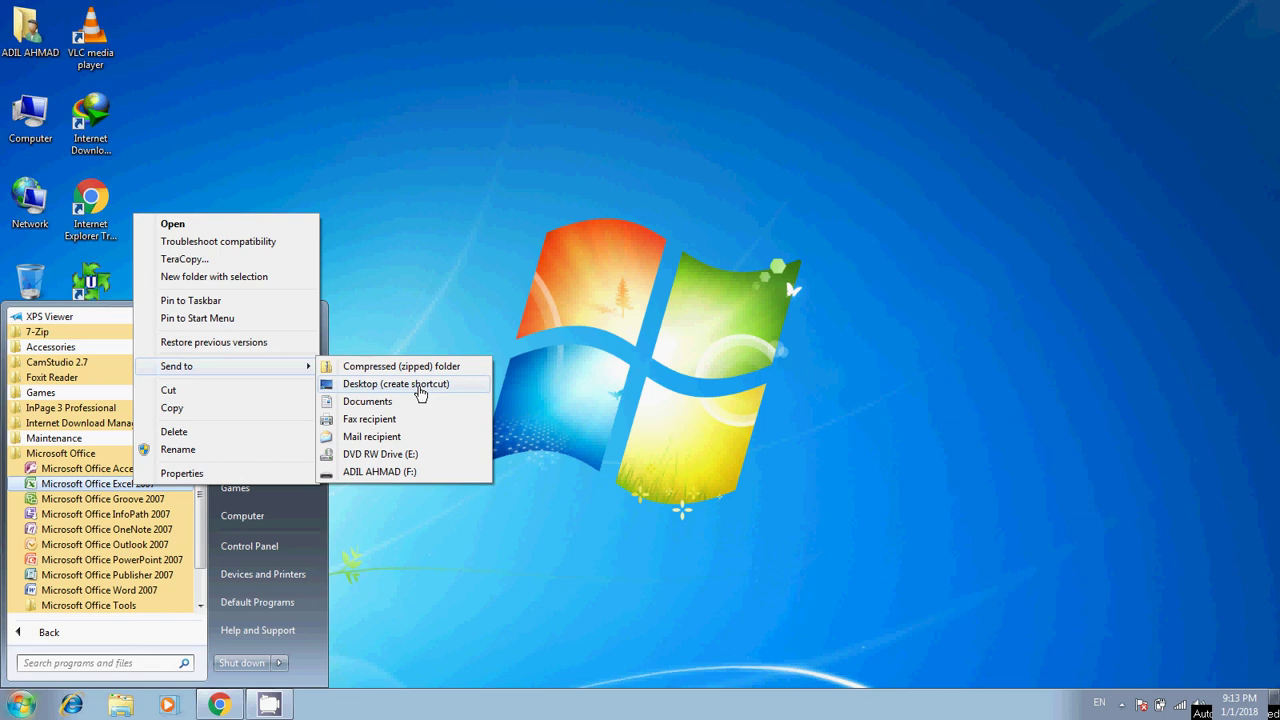
click(420, 393)
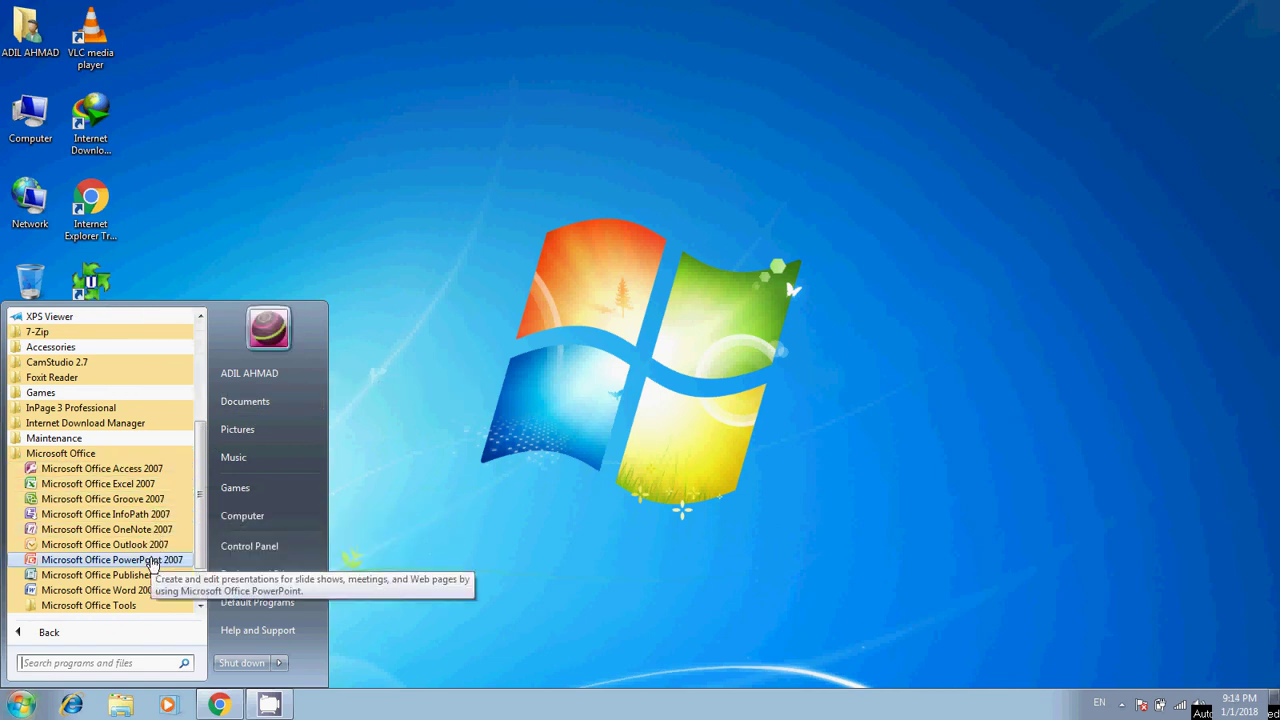
right_click(152, 563)
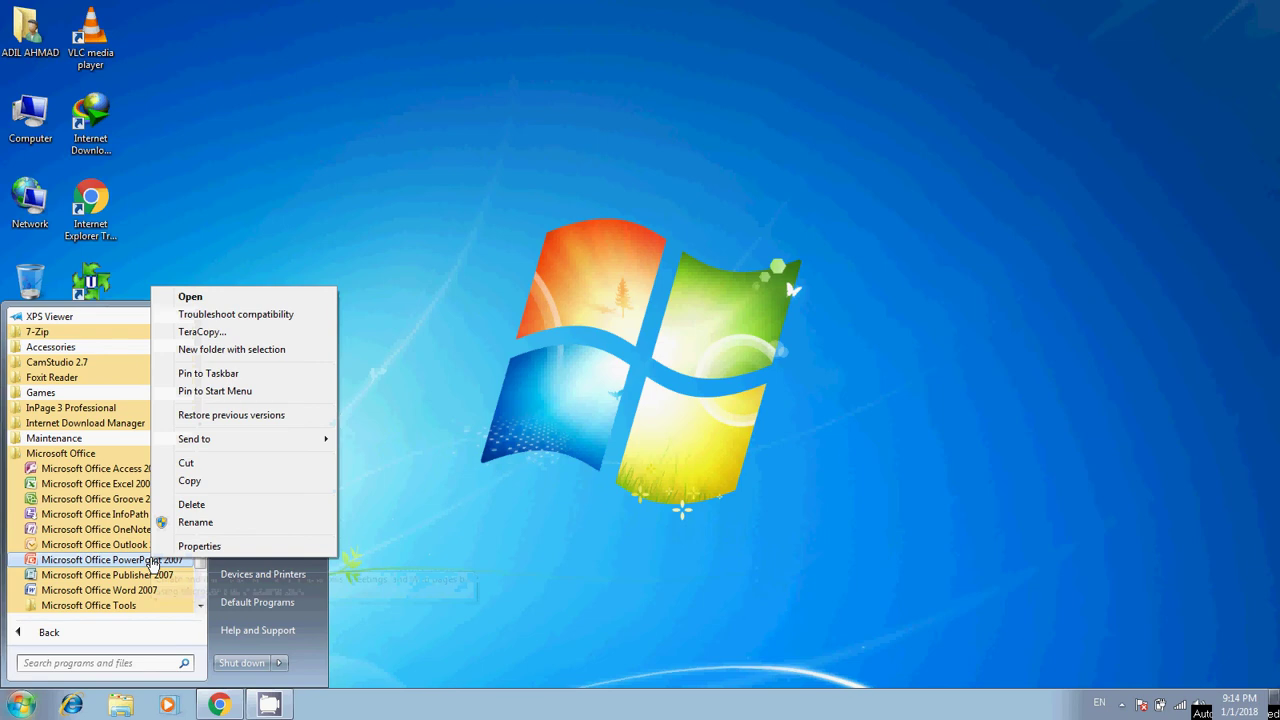
mouse_move(194, 439)
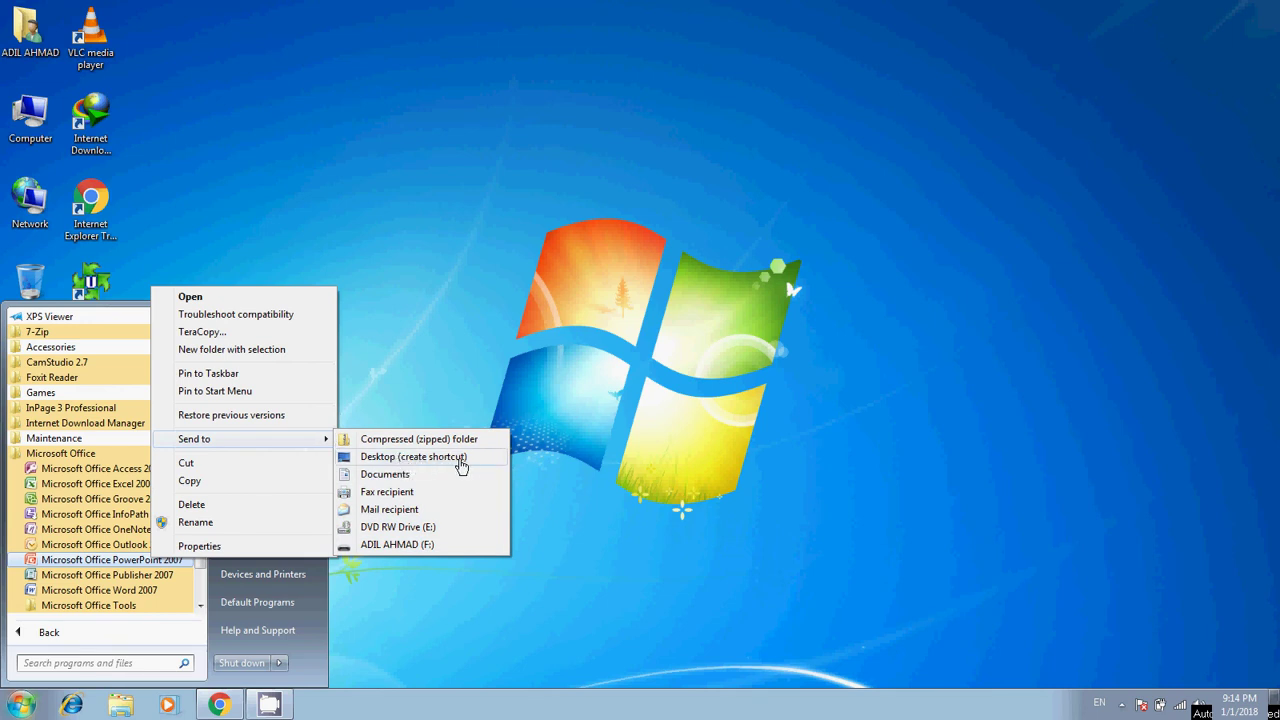
click(470, 457)
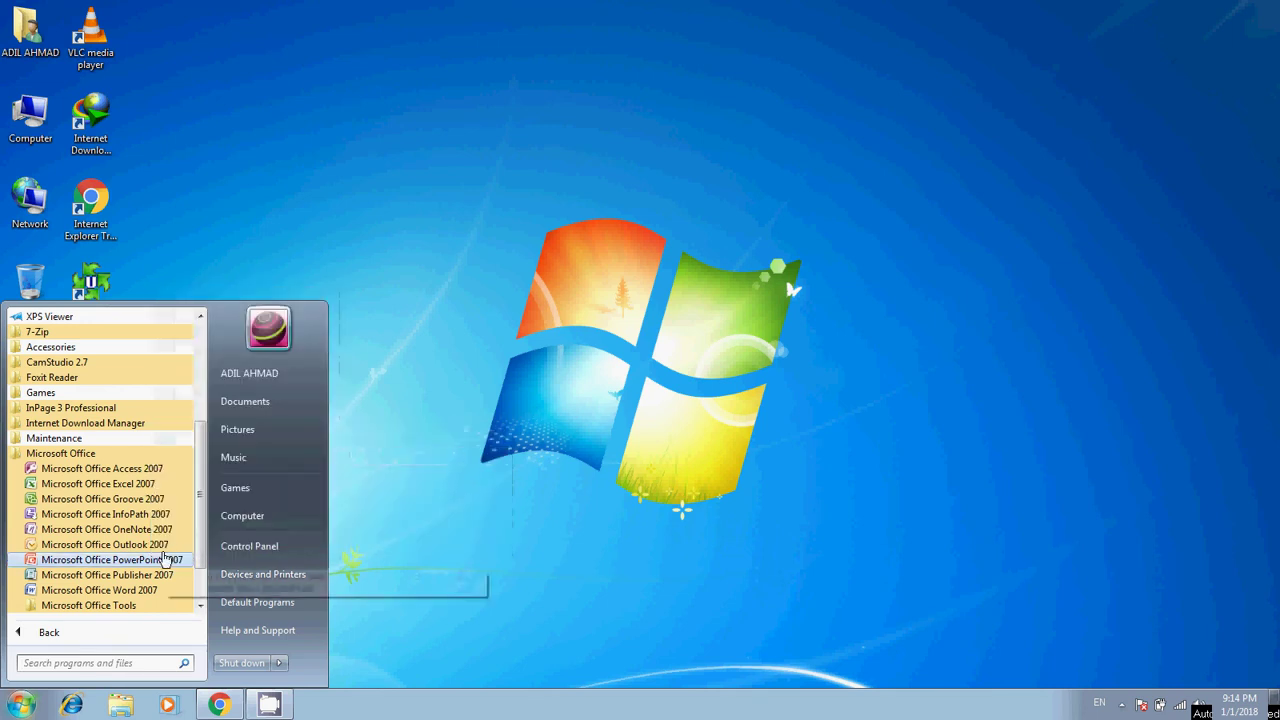
right_click(146, 594)
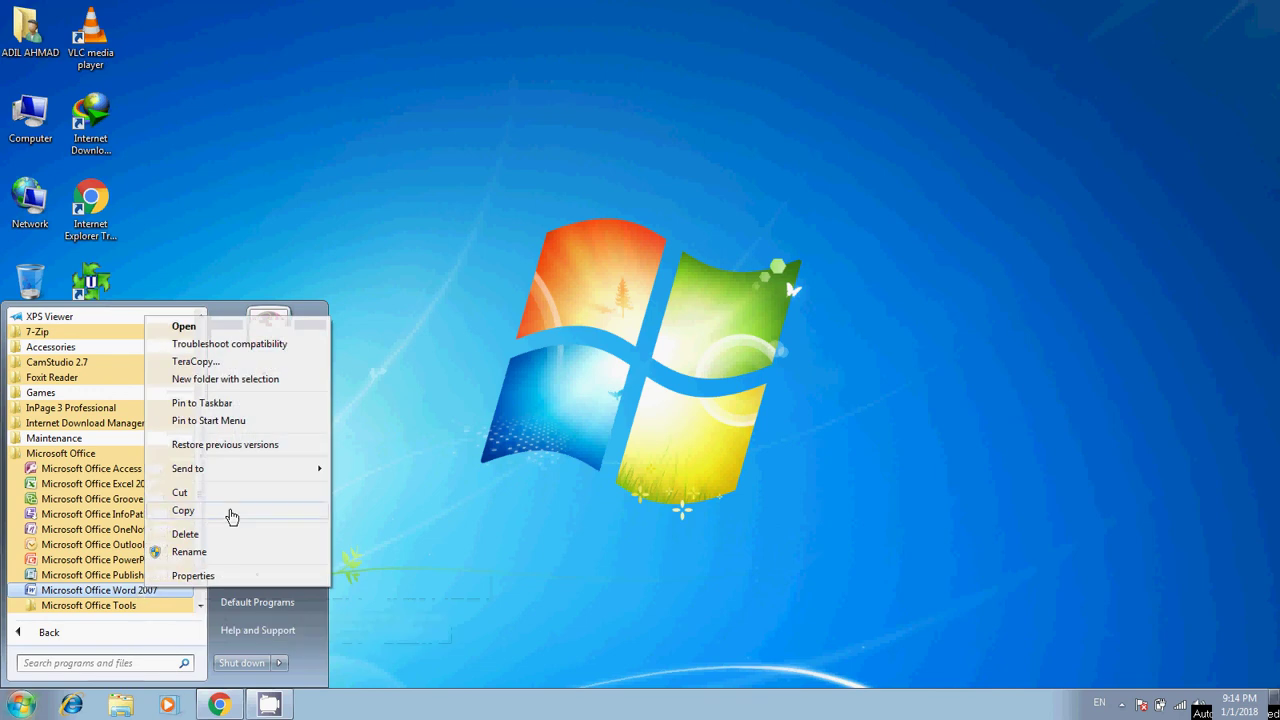
mouse_move(188, 468)
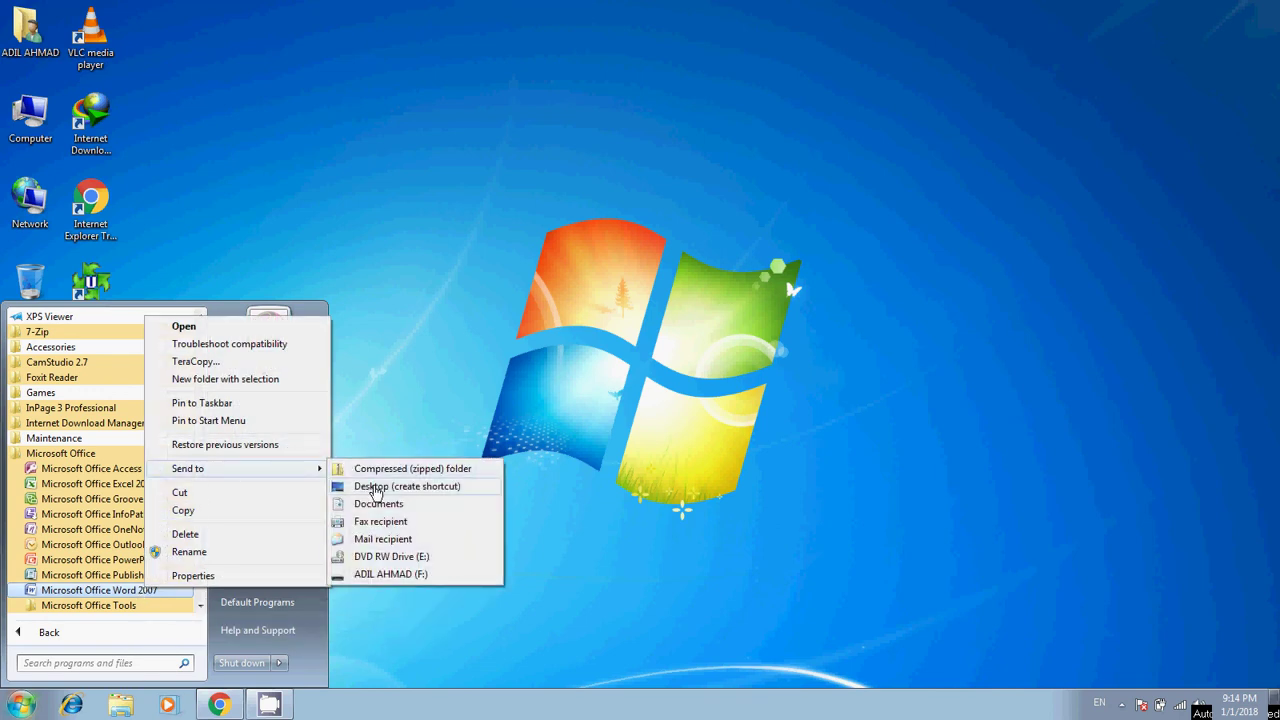
click(374, 487)
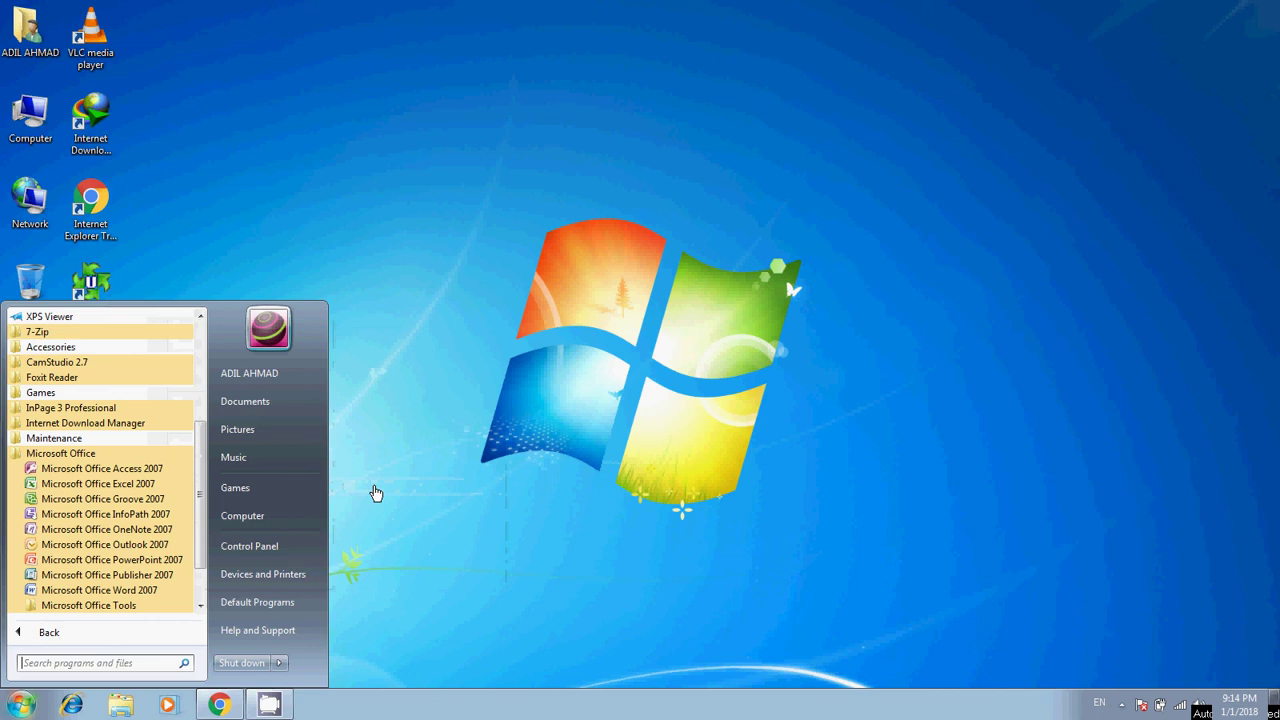
- Close the Start menu and refresh the desktop twice so the new Office shortcuts appear
click(285, 145)
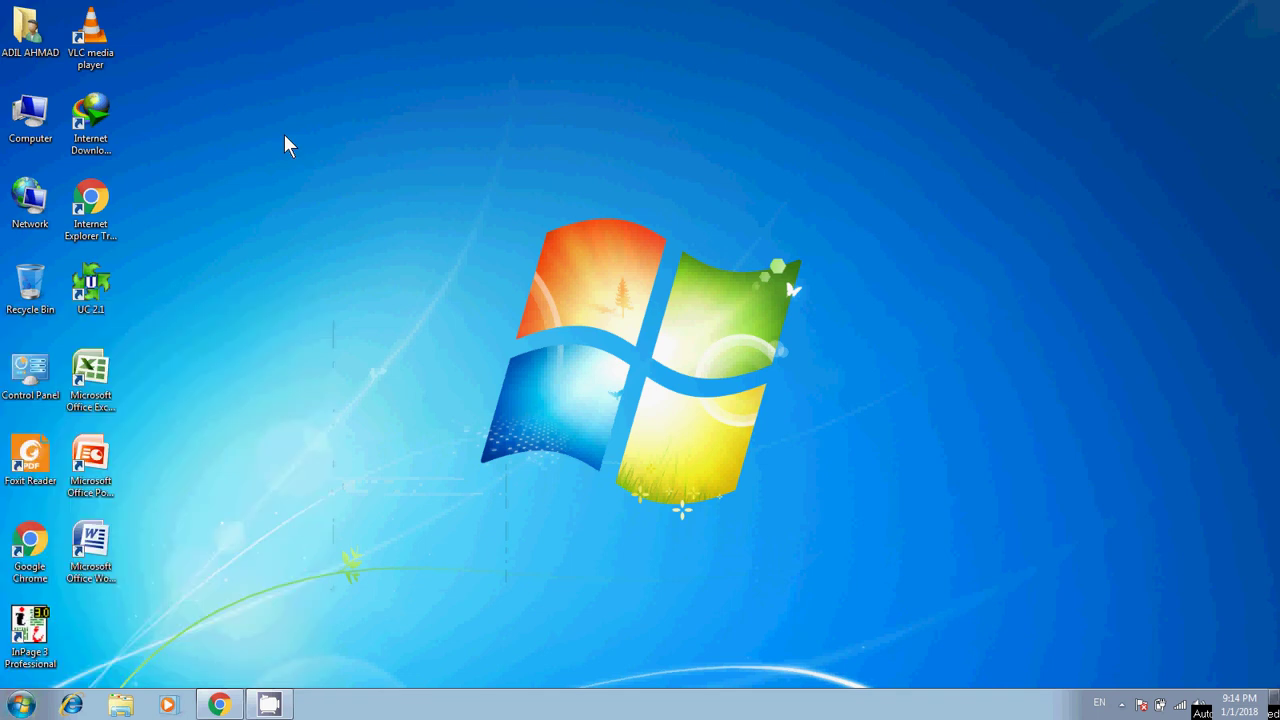
right_click(295, 225)
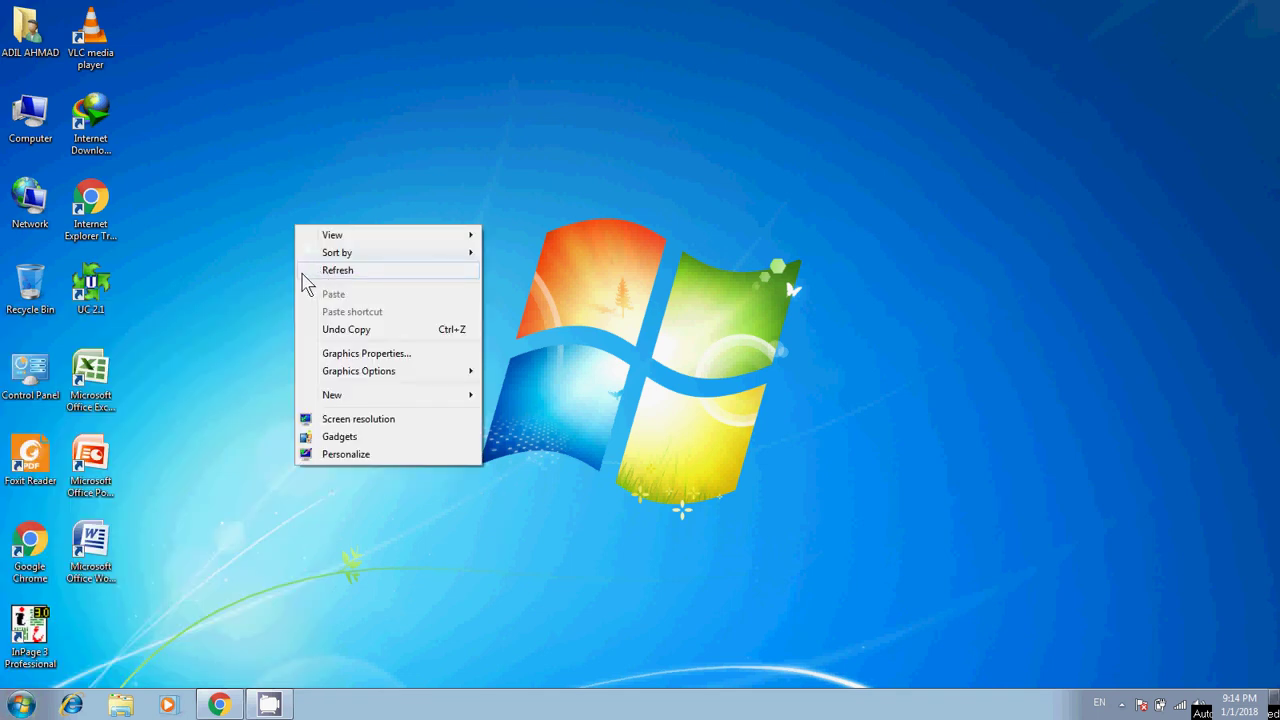
click(320, 274)
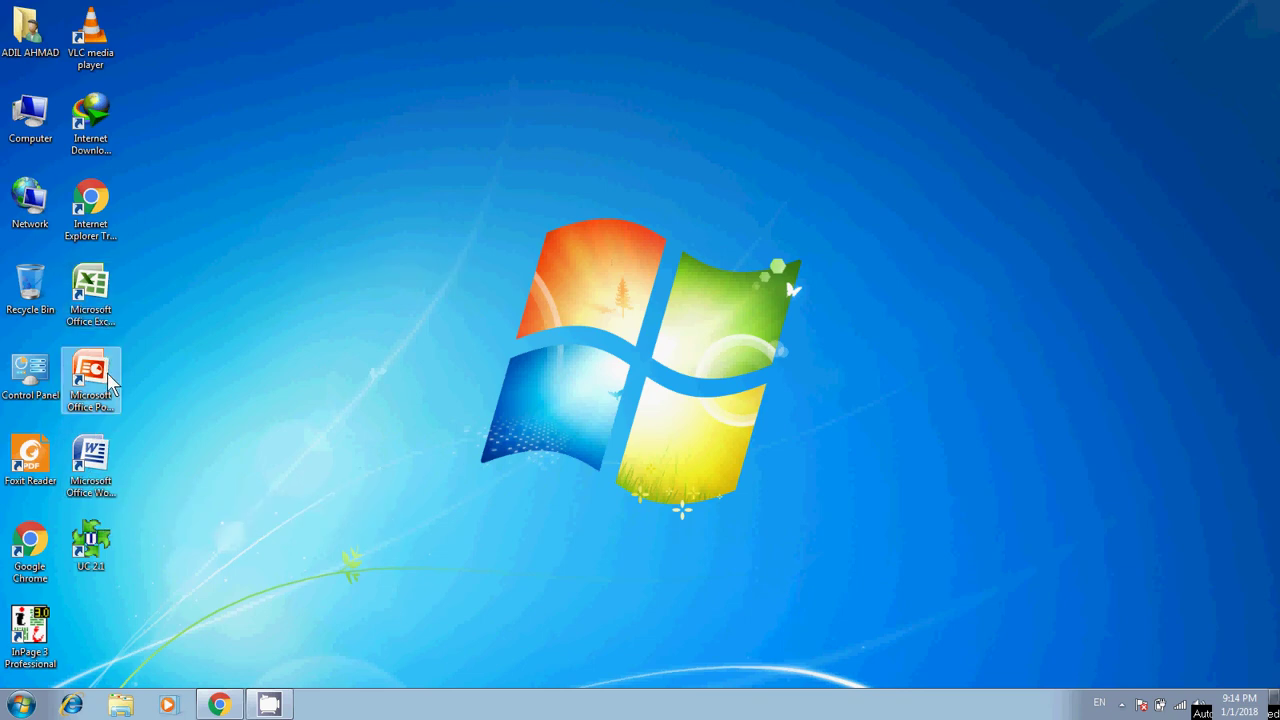
right_click(316, 198)
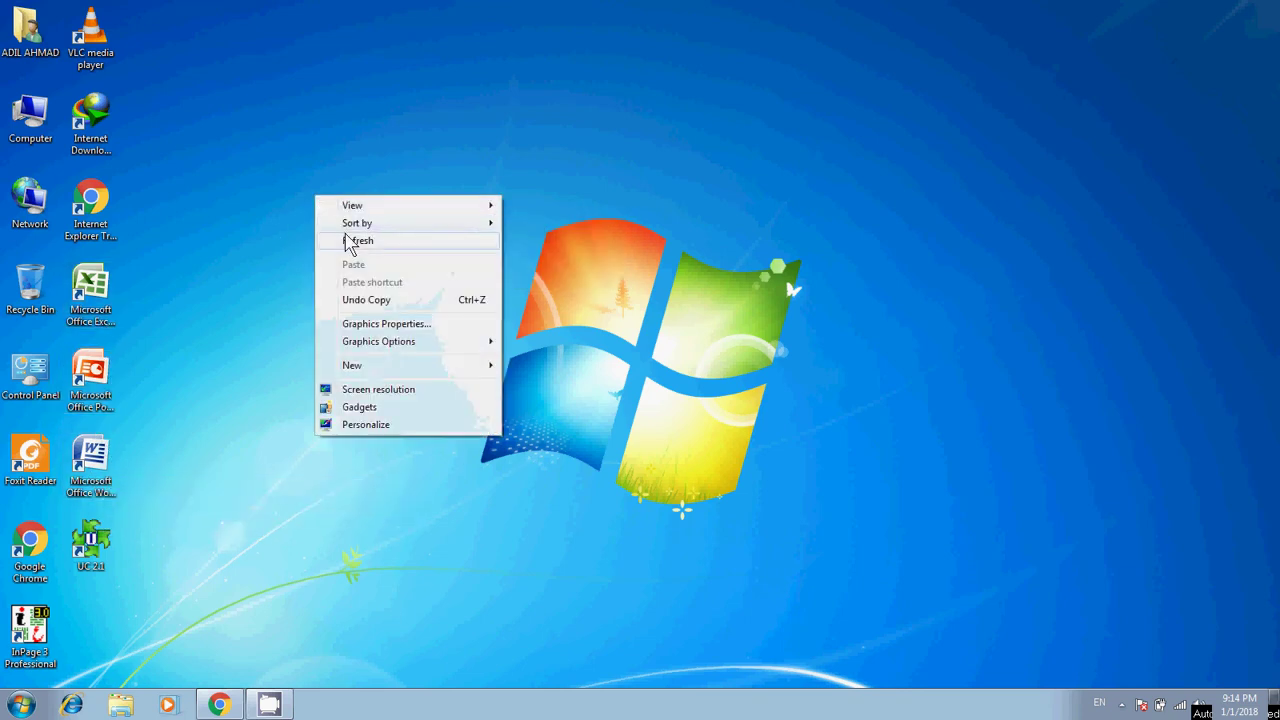
click(346, 240)
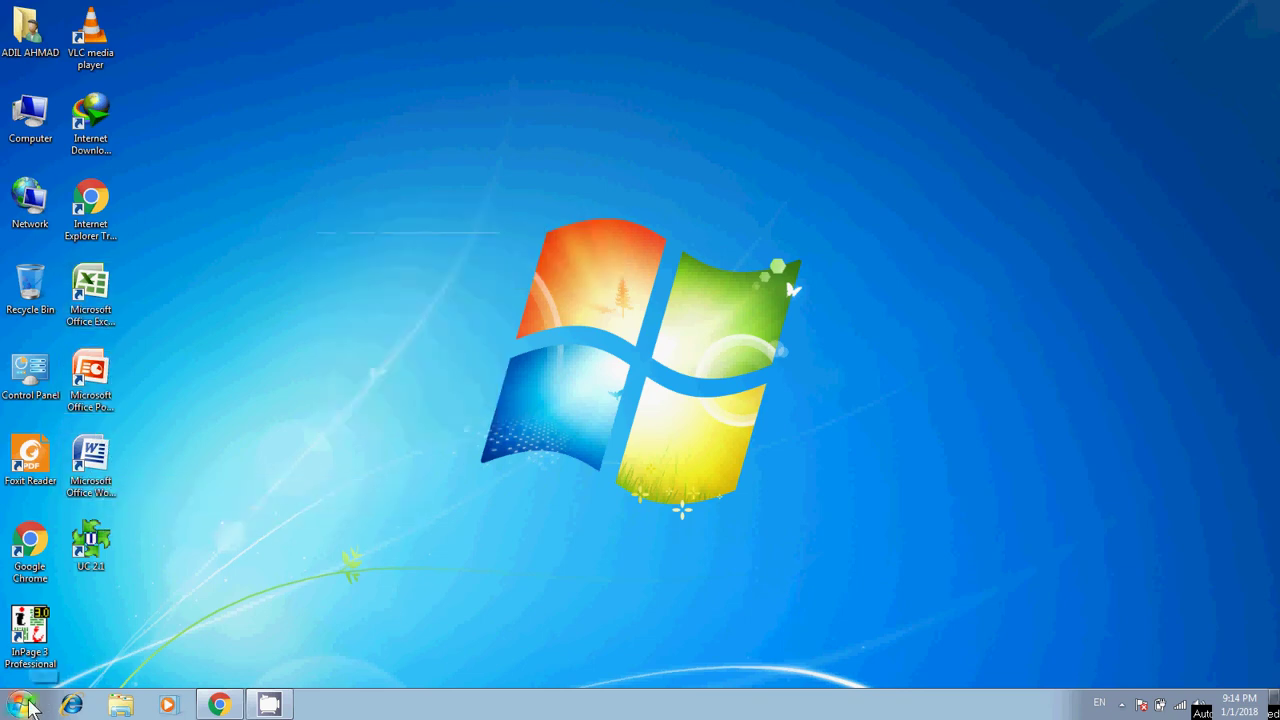
- Search the Start menu for 'word' and launch Microsoft Office Word 2007
click(24, 705)
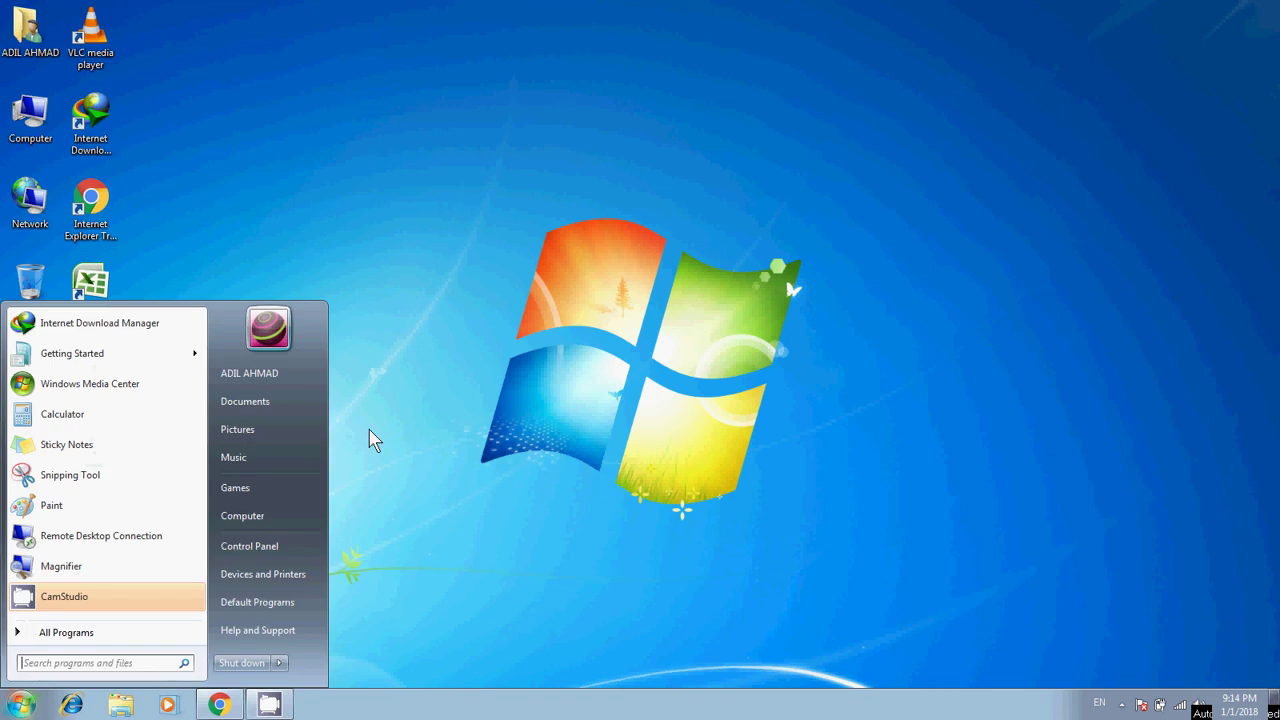
text(word)
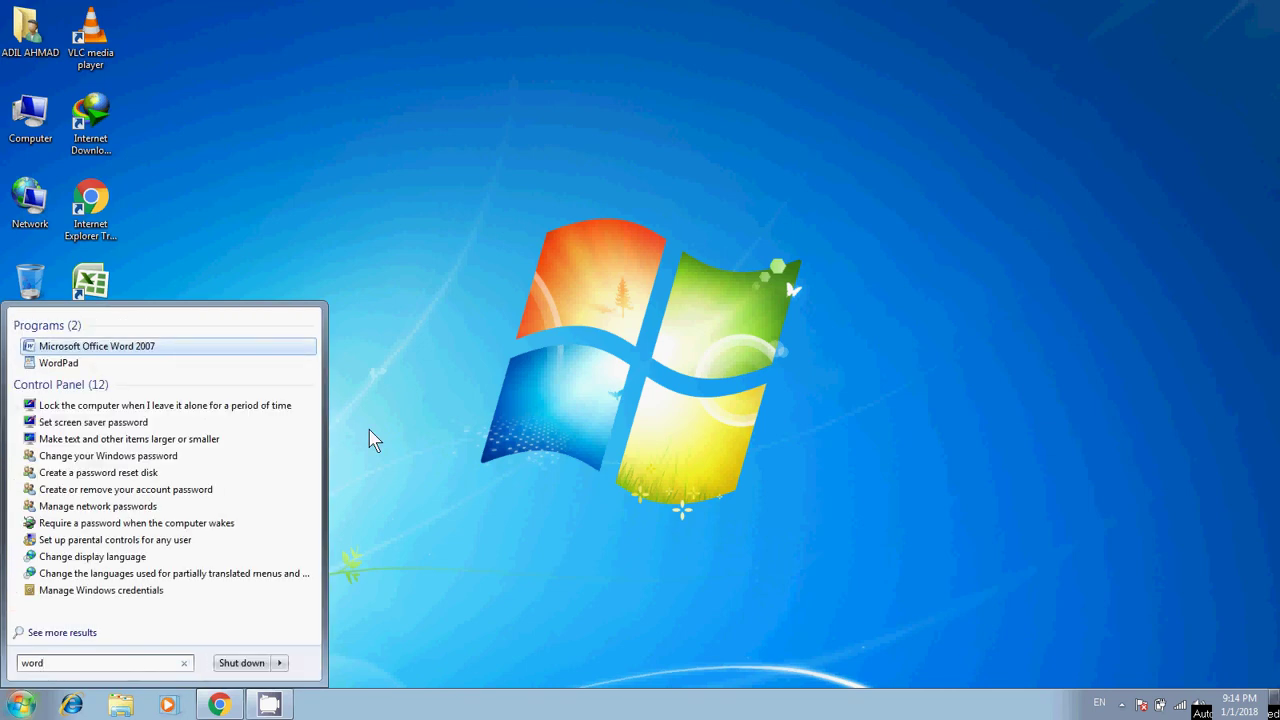
key(Down)
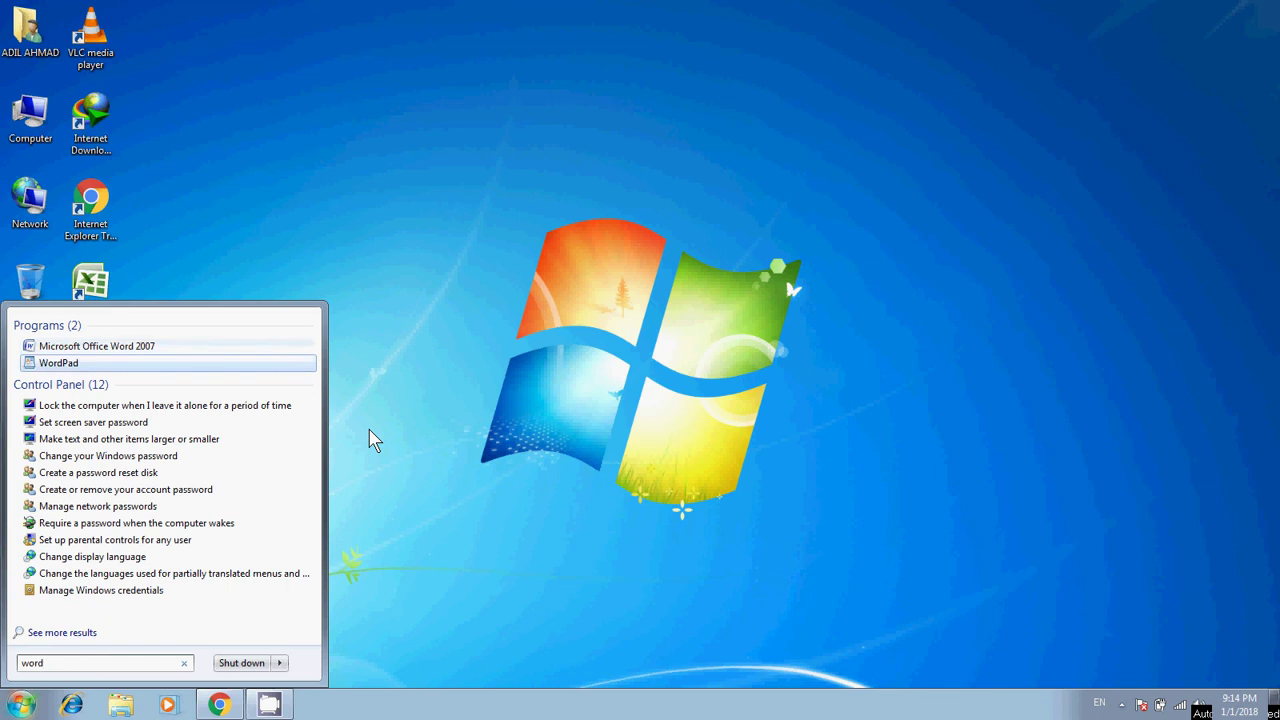
key(Up)
key(Down)
key(Up)
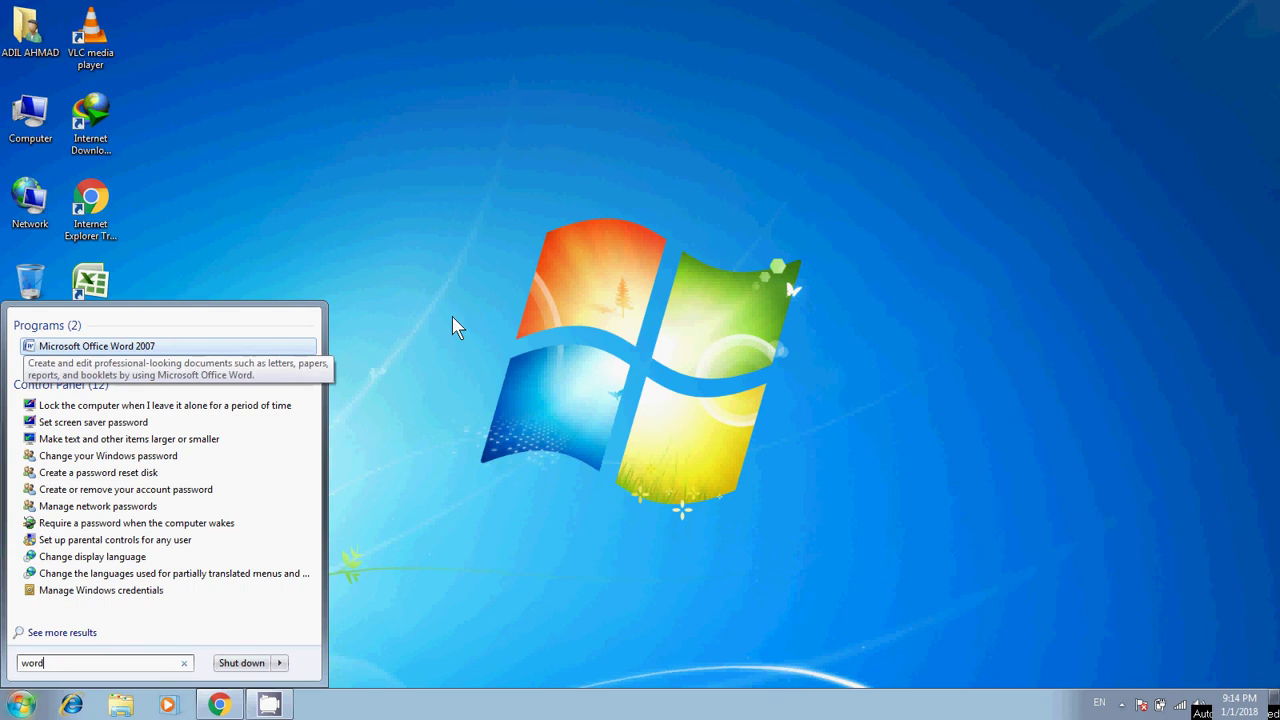
key(Return)
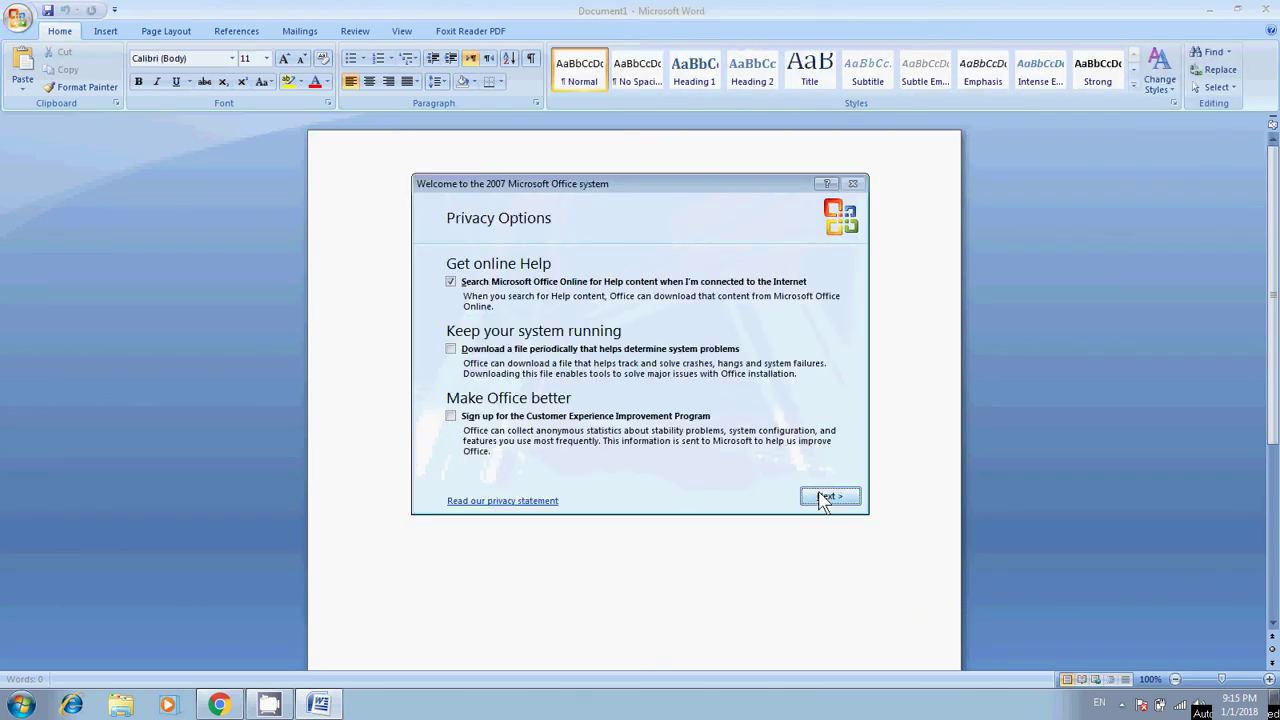
- Pass the Word welcome page and sign up to download and install updates from Microsoft Update
click(826, 497)
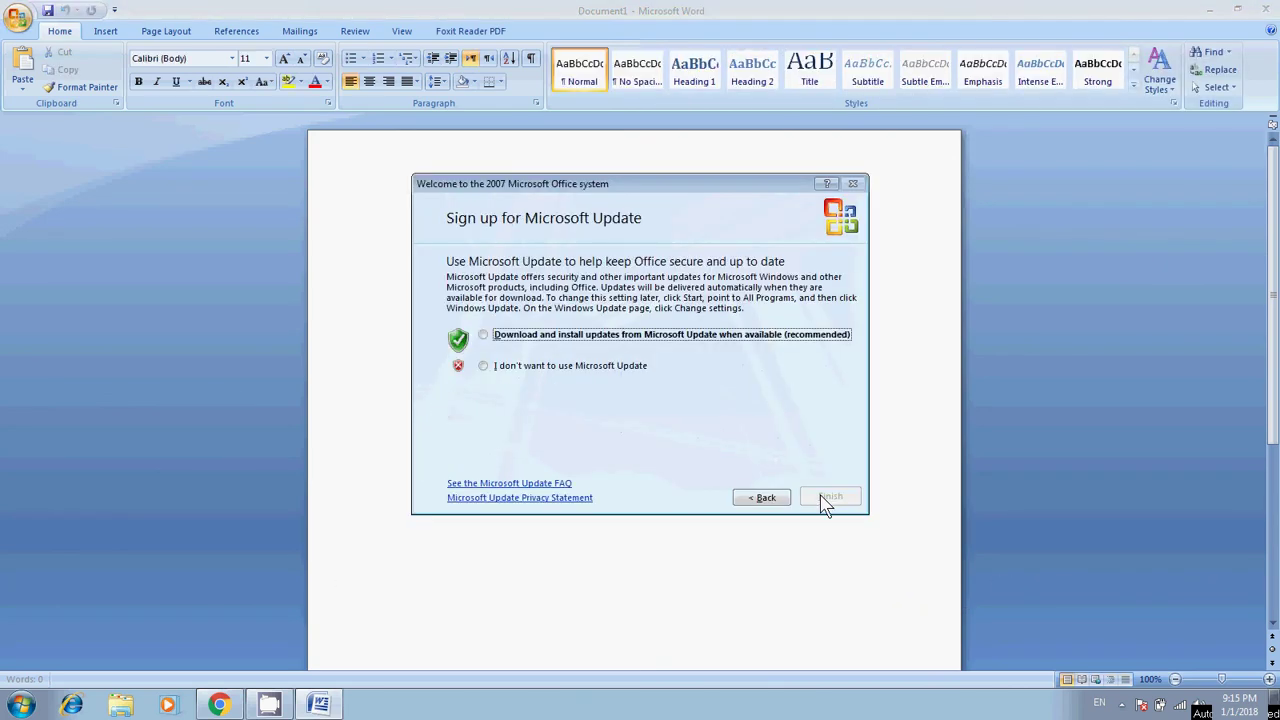
click(525, 340)
click(828, 498)
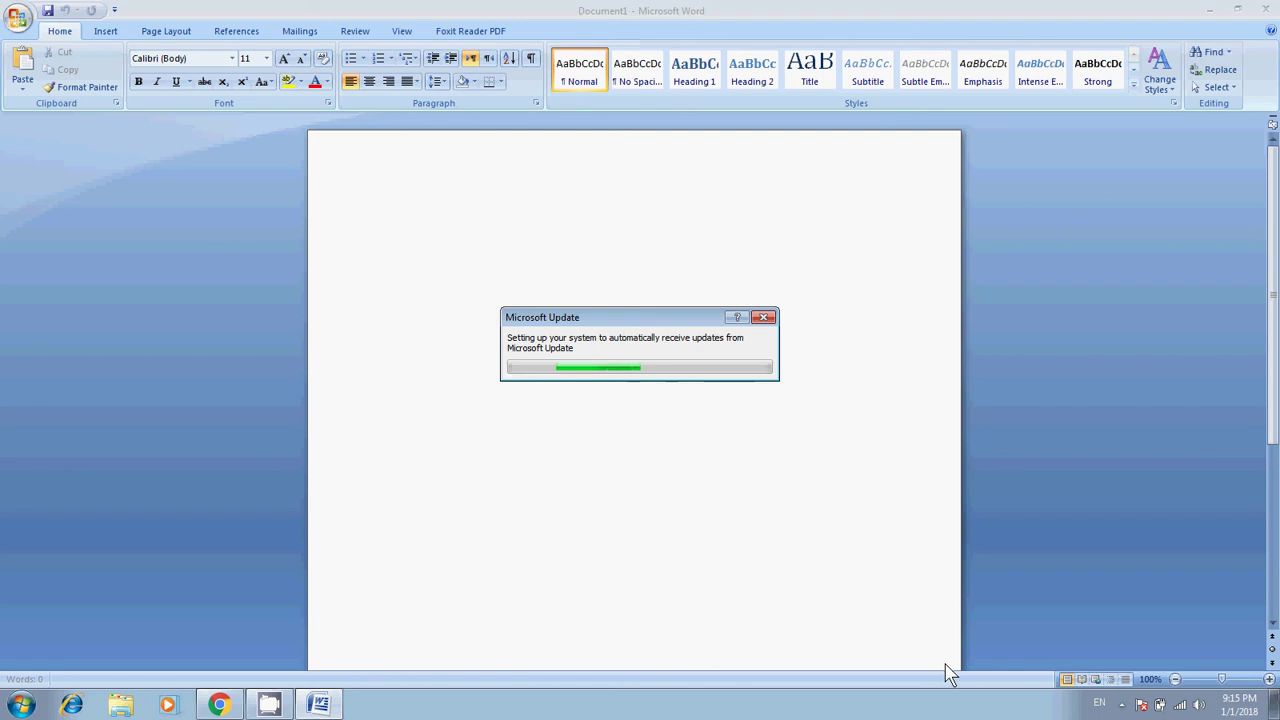
- Restore the CamStudio window from the hidden notification-area icons
click(1148, 680)
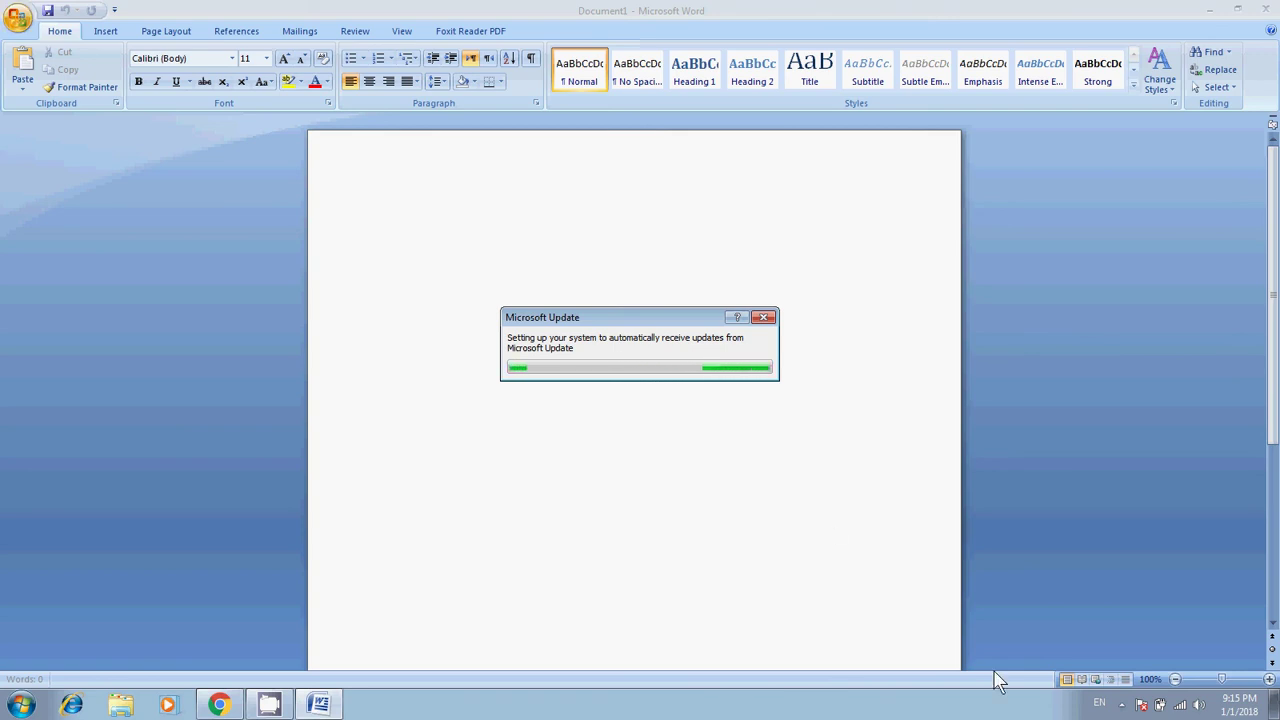
click(1121, 704)
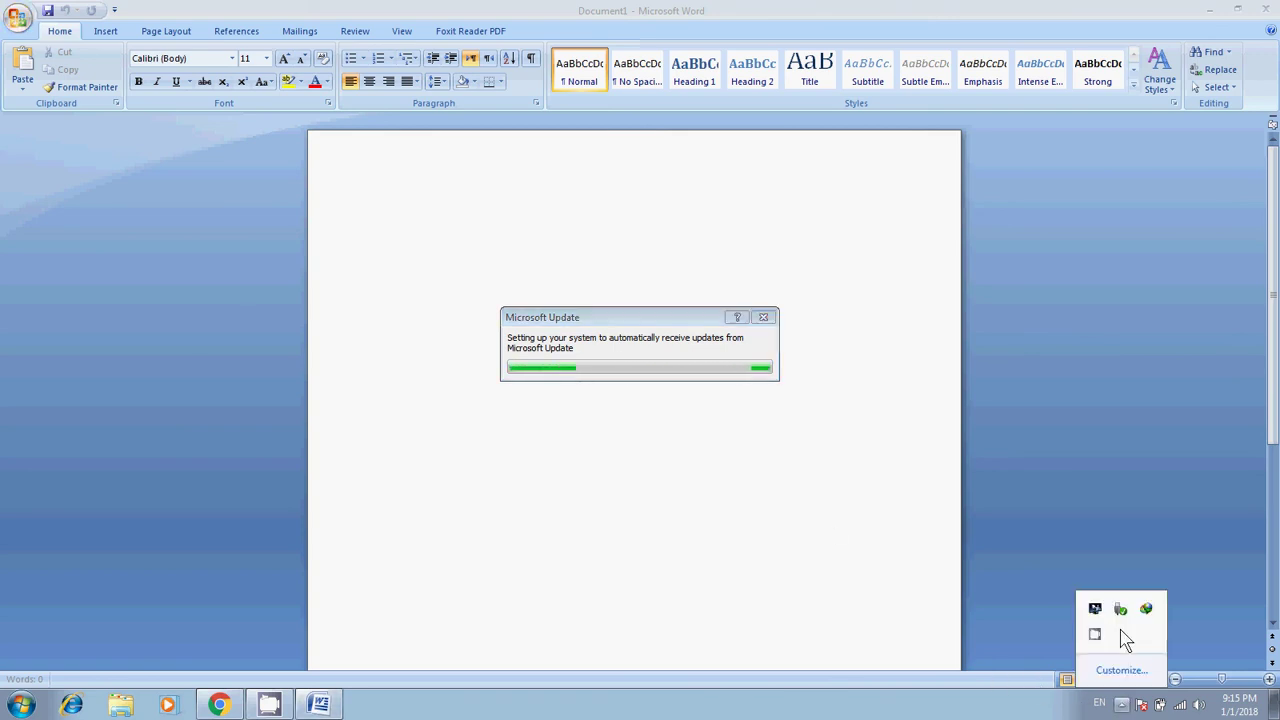
click(1095, 634)
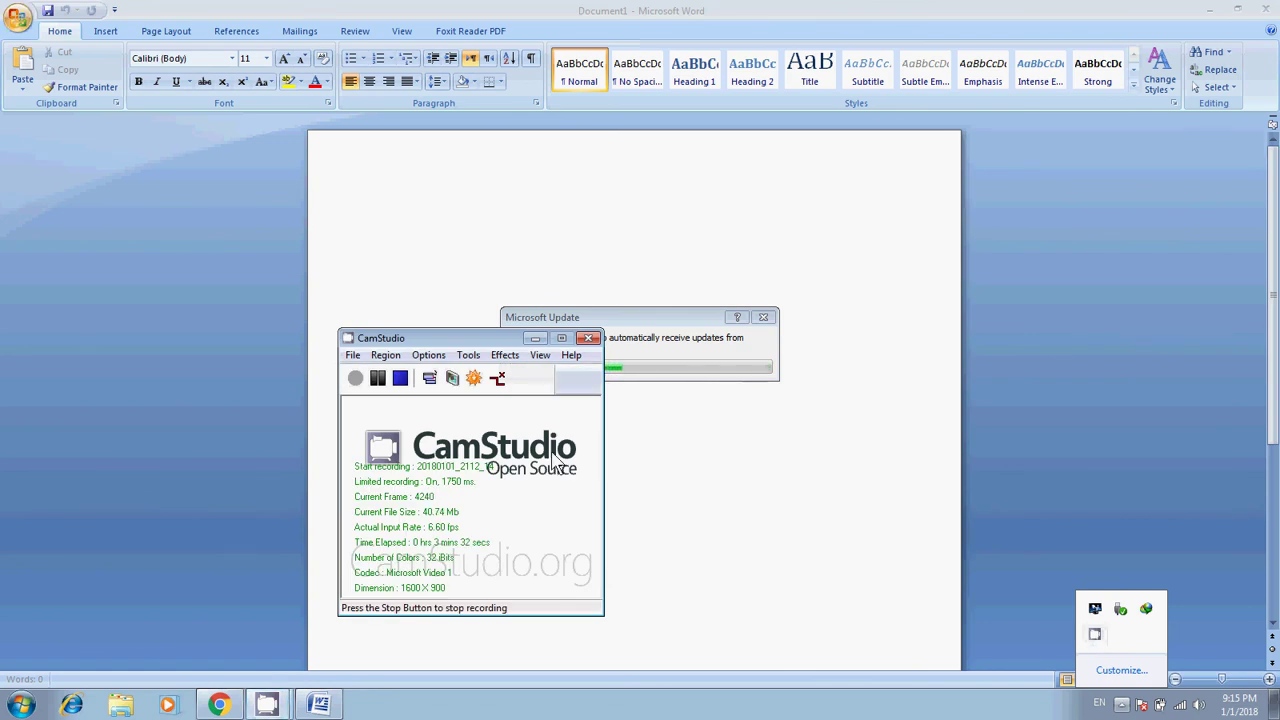